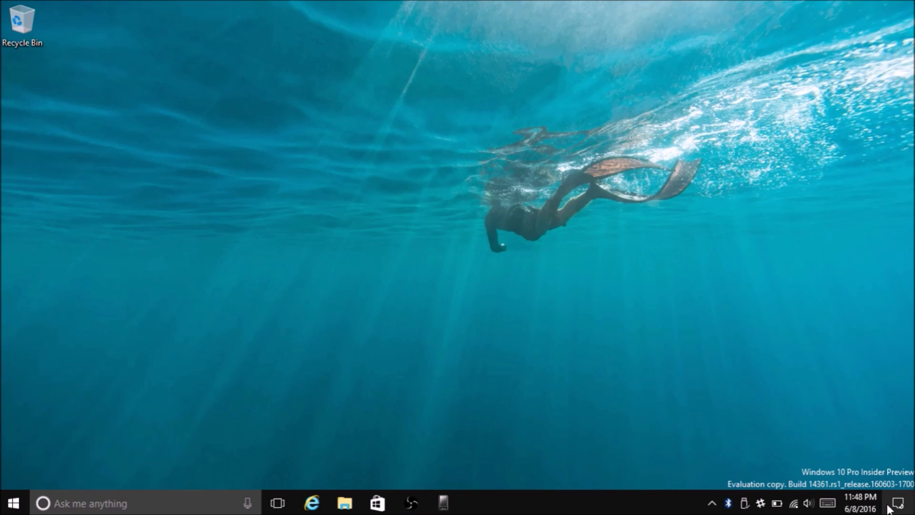
In Action Center, view the Wi-Fi network list and try the network quick action
{"action": "left_click", "coordinate": [890, 509]}
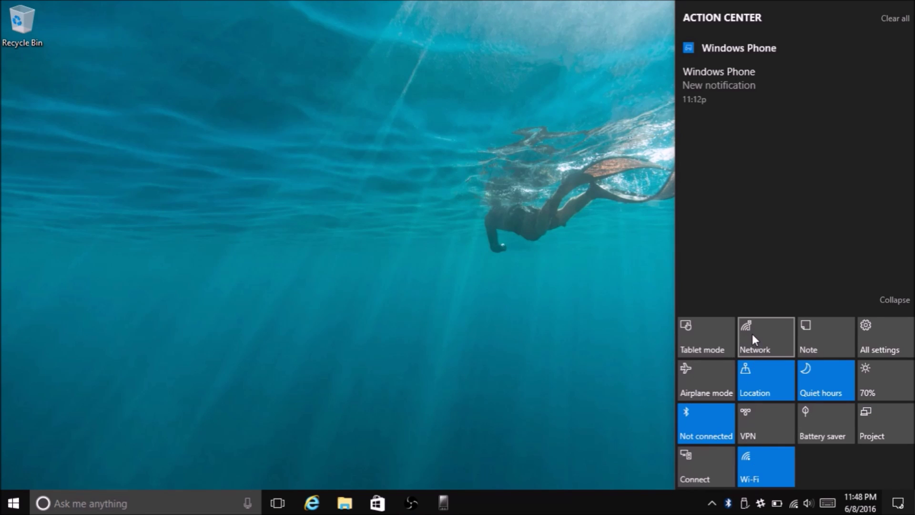
{"action": "left_click", "coordinate": [752, 335]}
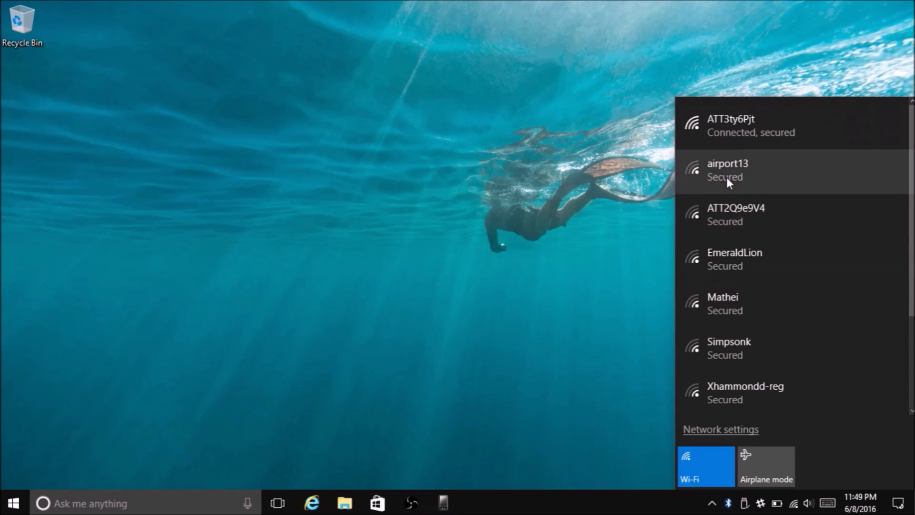
{"action": "left_click", "coordinate": [898, 505]}
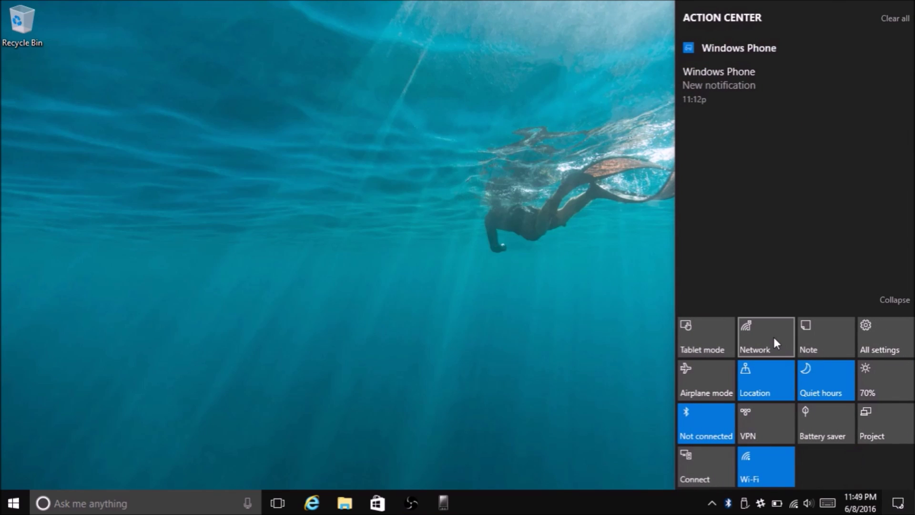
{"action": "left_click", "coordinate": [757, 324]}
{"action": "left_click", "coordinate": [746, 328]}
{"action": "left_click", "coordinate": [495, 245]}
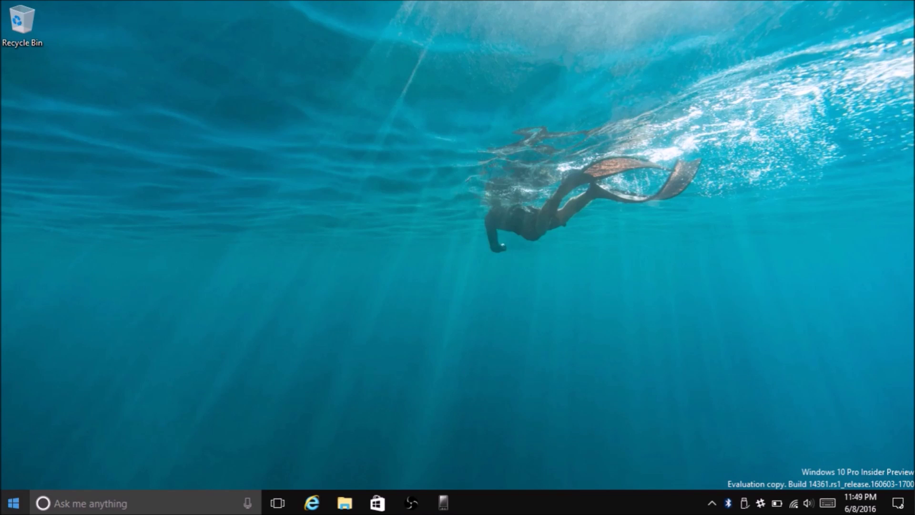
Open the Start menu, reveal its shortcut labels, then close it
{"action": "left_click", "coordinate": [8, 496]}
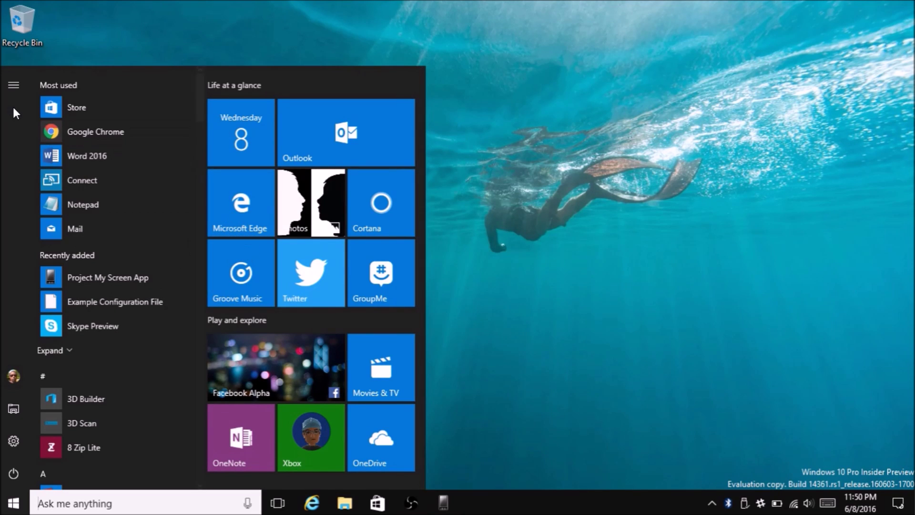
{"action": "left_click", "coordinate": [13, 86]}
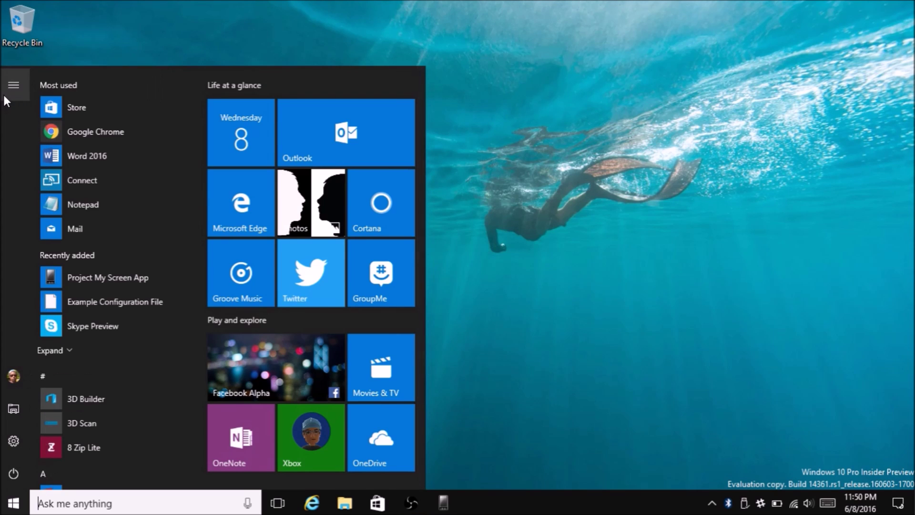
{"action": "left_click", "coordinate": [509, 327]}
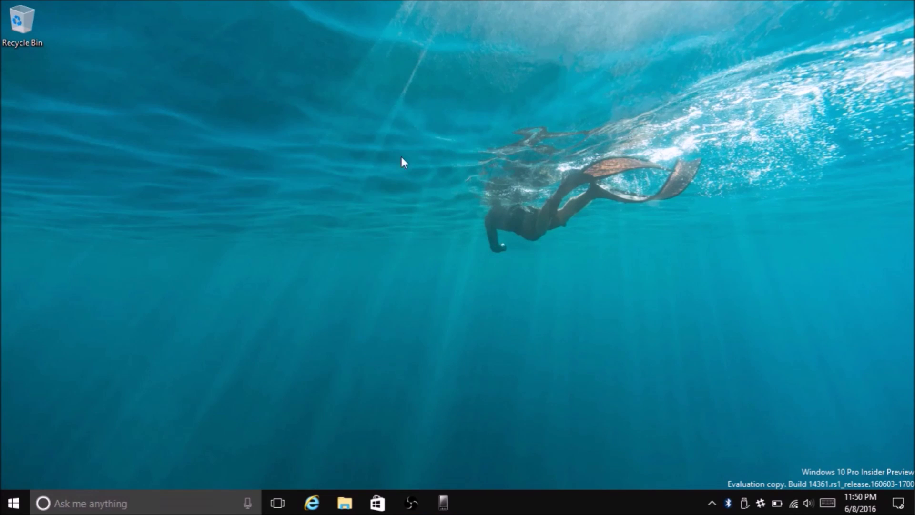
In Cortana, view all tips, return Home, and expand What's new for you
{"action": "left_click", "coordinate": [184, 504]}
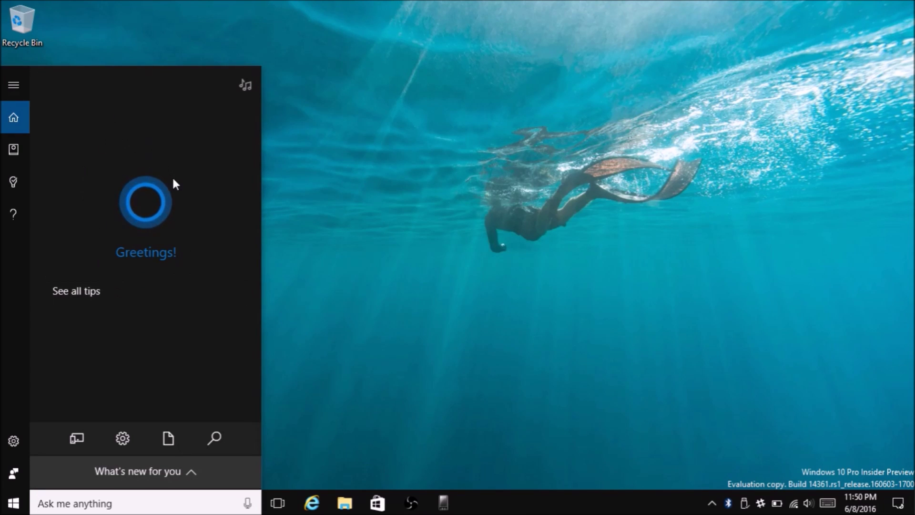
{"action": "left_click", "coordinate": [81, 288]}
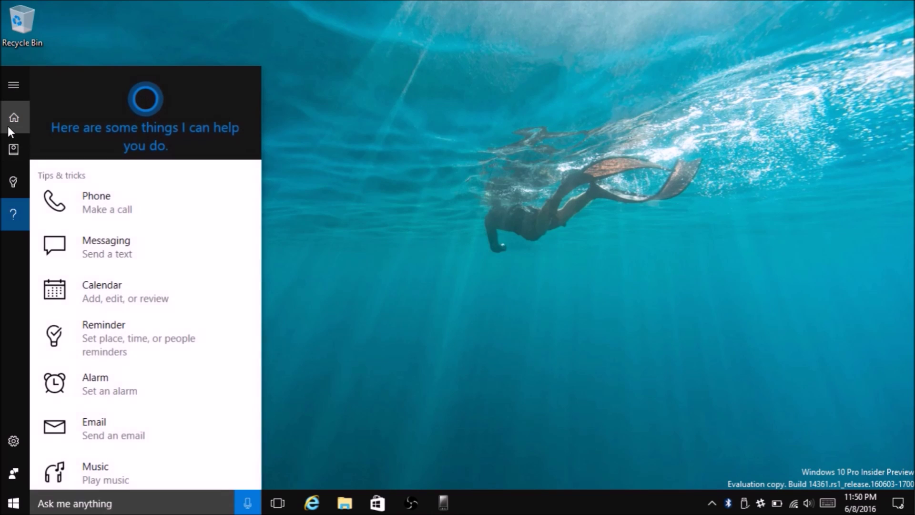
{"action": "left_click", "coordinate": [8, 125]}
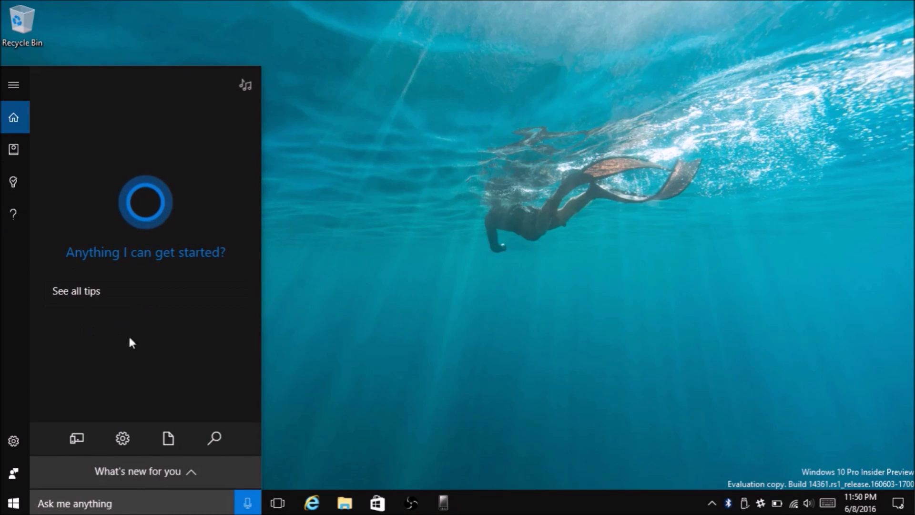
{"action": "left_click", "coordinate": [150, 471]}
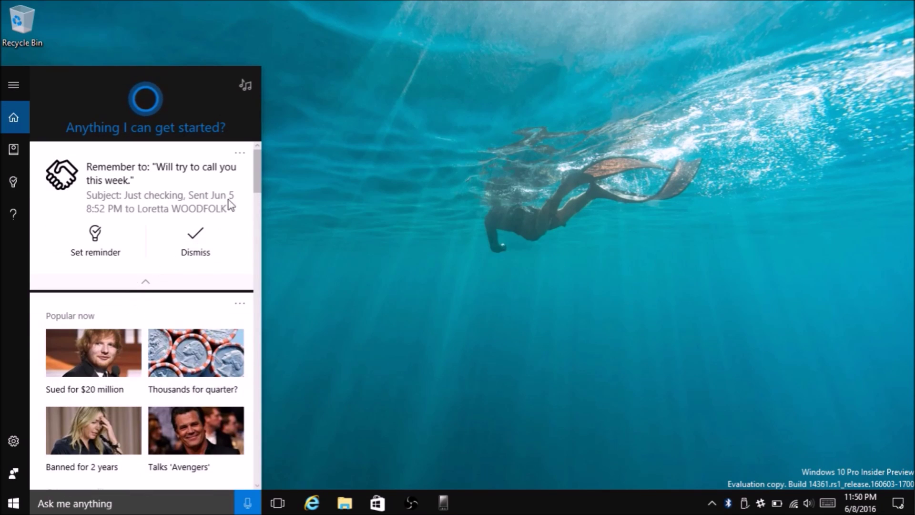
{"action": "left_click_drag", "start_coordinate": [256, 175], "coordinate": [259, 381]}
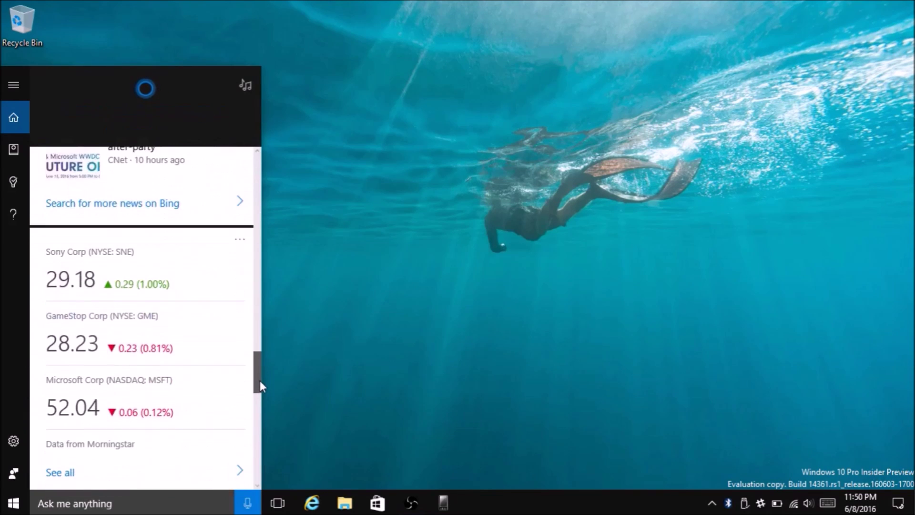
Dismiss the voice listening prompt and bring the full Cortana panel back
{"action": "left_click", "coordinate": [246, 416]}
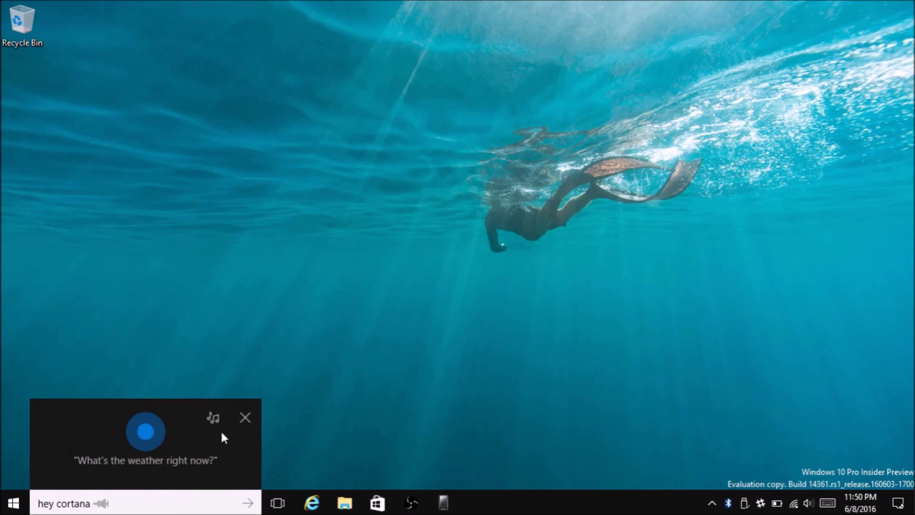
{"action": "left_click", "coordinate": [237, 431]}
{"action": "left_click", "coordinate": [147, 504]}
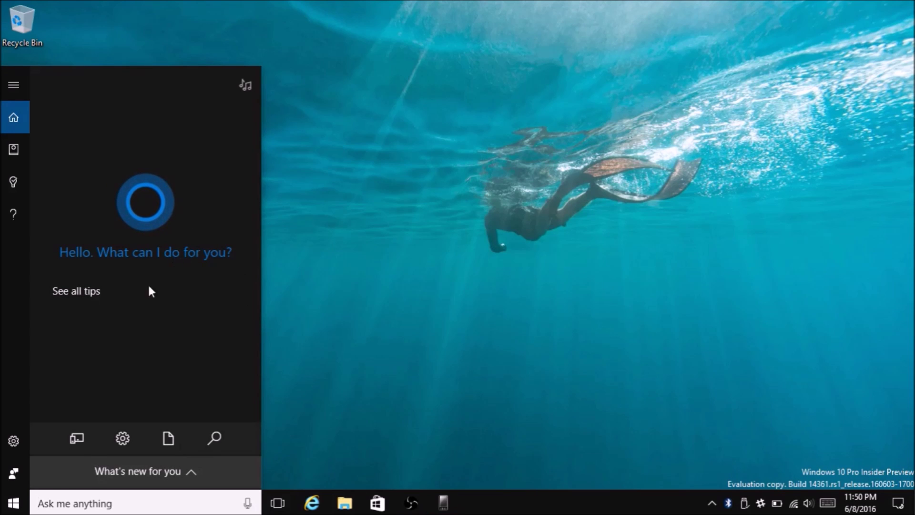
{"action": "left_click", "coordinate": [18, 434]}
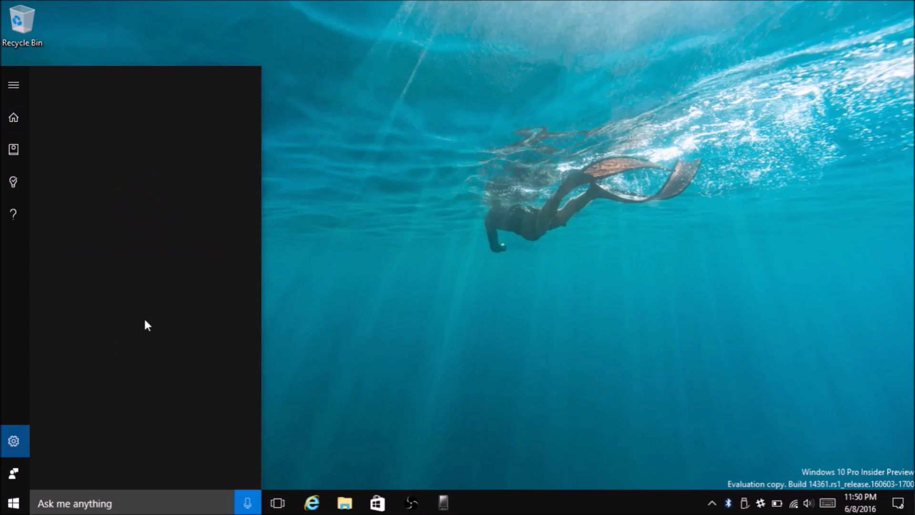
{"action": "scroll", "coordinate": [144, 316], "scroll_direction": "down", "scroll_amount": 8}
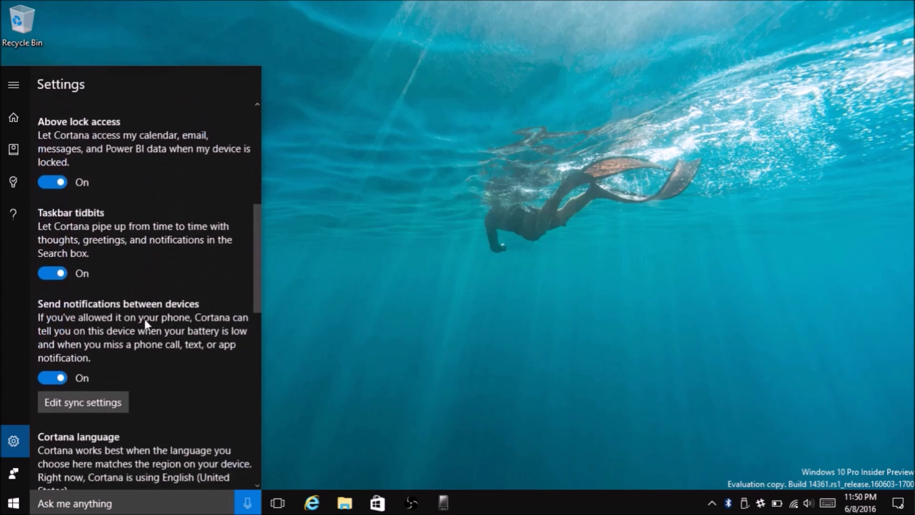
{"action": "left_click", "coordinate": [88, 377]}
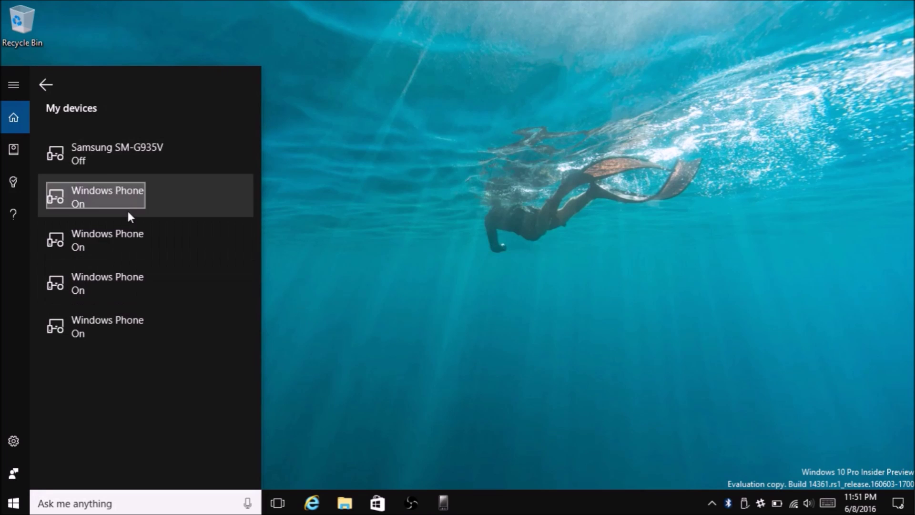
{"action": "left_click", "coordinate": [108, 236]}
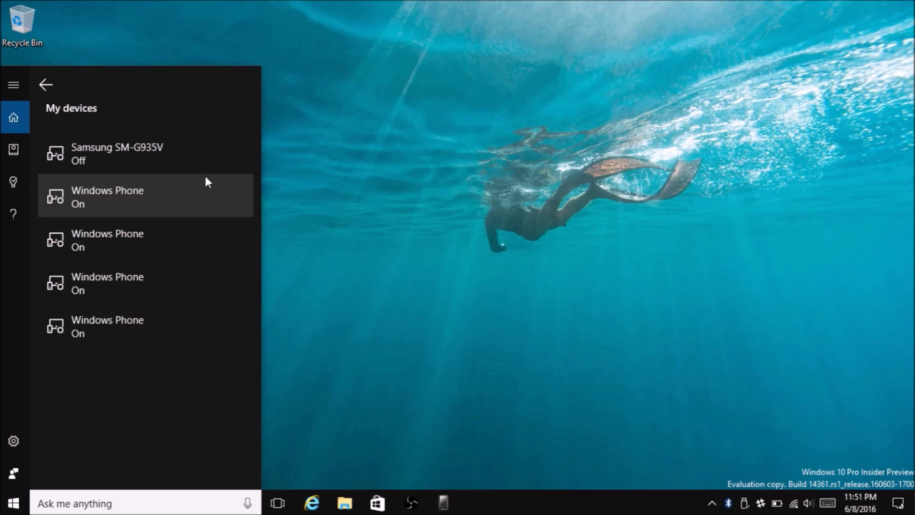
{"action": "left_click", "coordinate": [209, 159]}
{"action": "left_click", "coordinate": [113, 156]}
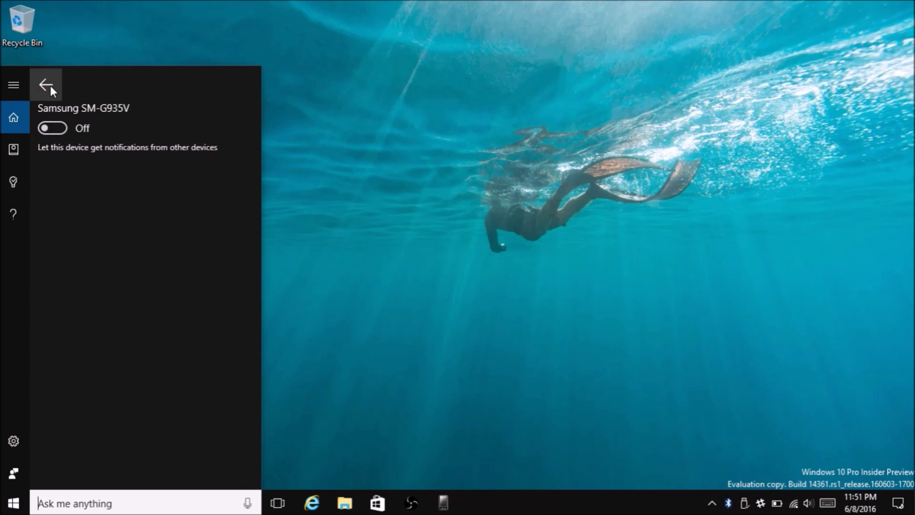
{"action": "left_click", "coordinate": [465, 213]}
{"action": "key", "text": "super+i"}
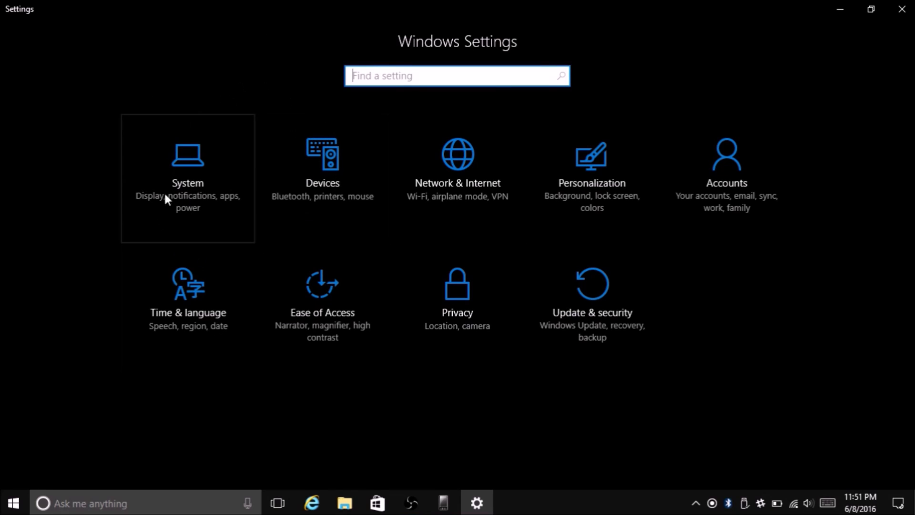
{"action": "left_click", "coordinate": [203, 180]}
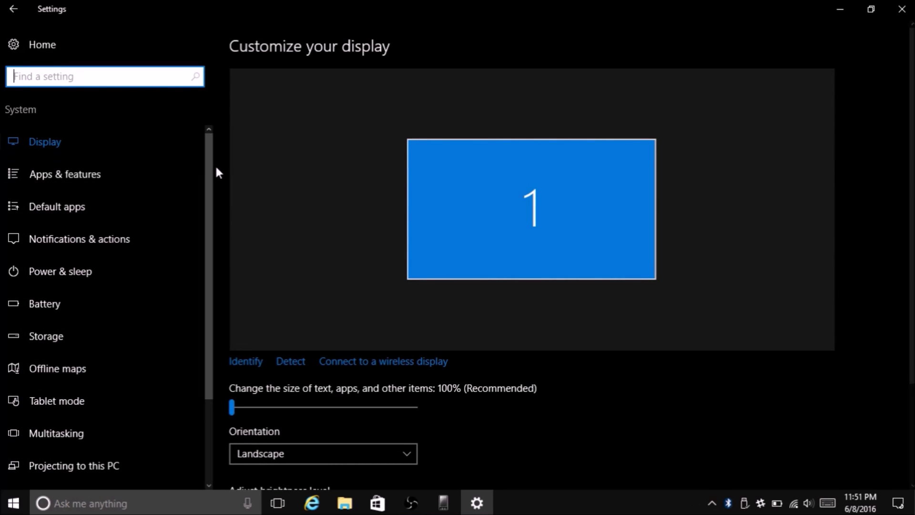
{"action": "scroll", "coordinate": [165, 200], "scroll_direction": "down", "scroll_amount": 3}
{"action": "scroll", "coordinate": [191, 198], "scroll_direction": "up", "scroll_amount": 3}
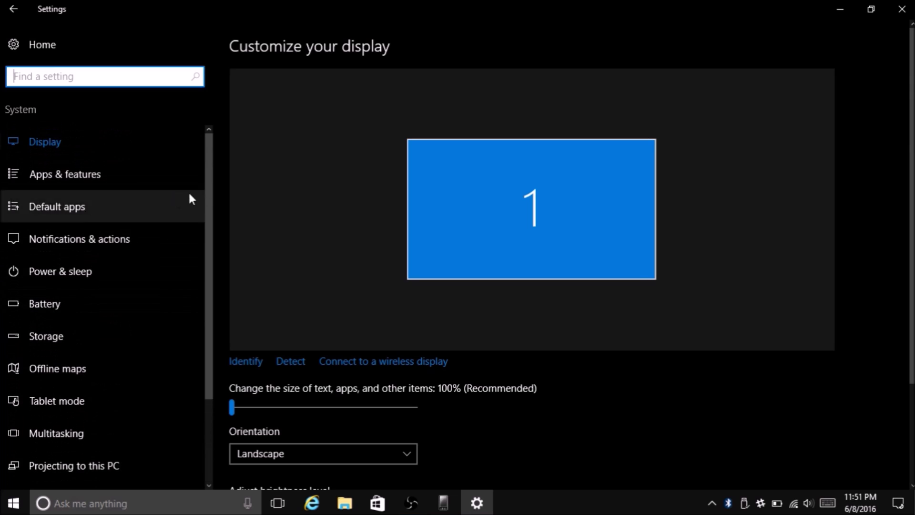
{"action": "scroll", "coordinate": [212, 202], "scroll_direction": "down", "scroll_amount": 3}
{"action": "scroll", "coordinate": [208, 204], "scroll_direction": "up", "scroll_amount": 3}
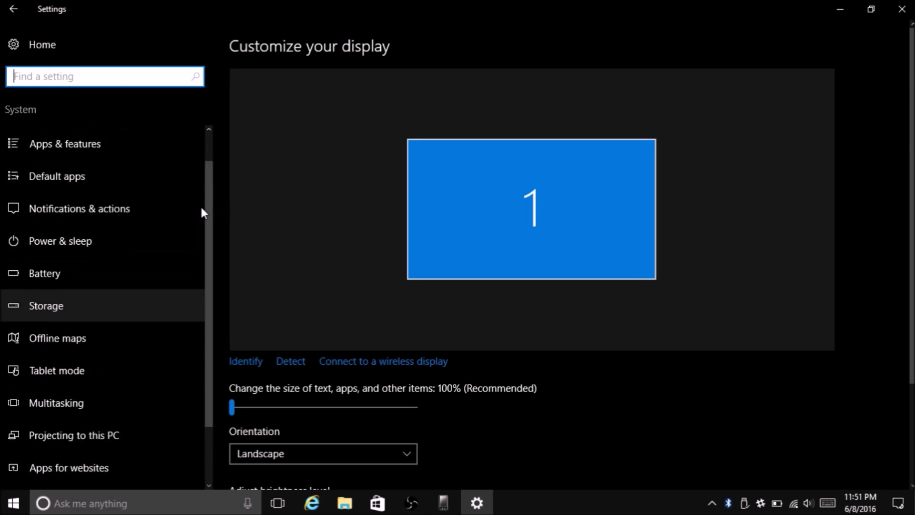
{"action": "scroll", "coordinate": [233, 215], "scroll_direction": "down", "scroll_amount": 1}
{"action": "scroll", "coordinate": [233, 215], "scroll_direction": "down", "scroll_amount": 2}
{"action": "scroll", "coordinate": [233, 215], "scroll_direction": "up", "scroll_amount": 3}
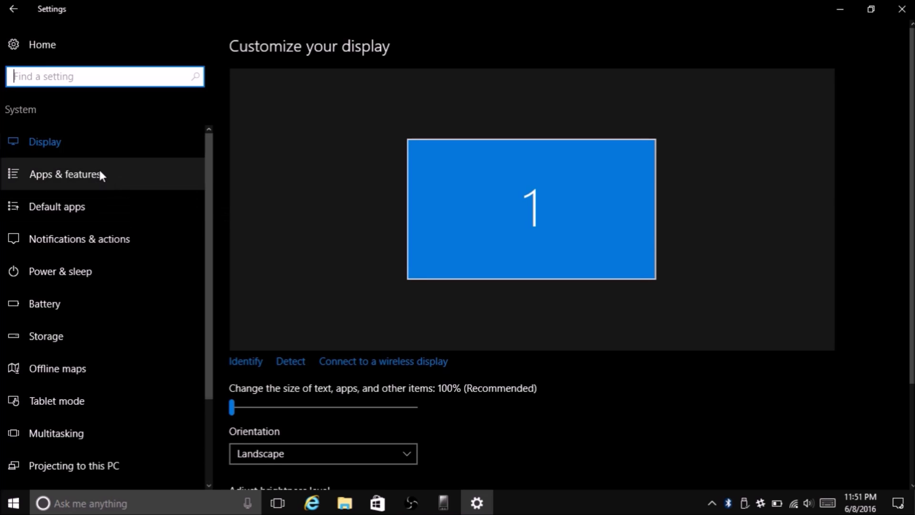
{"action": "left_click", "coordinate": [4, 6]}
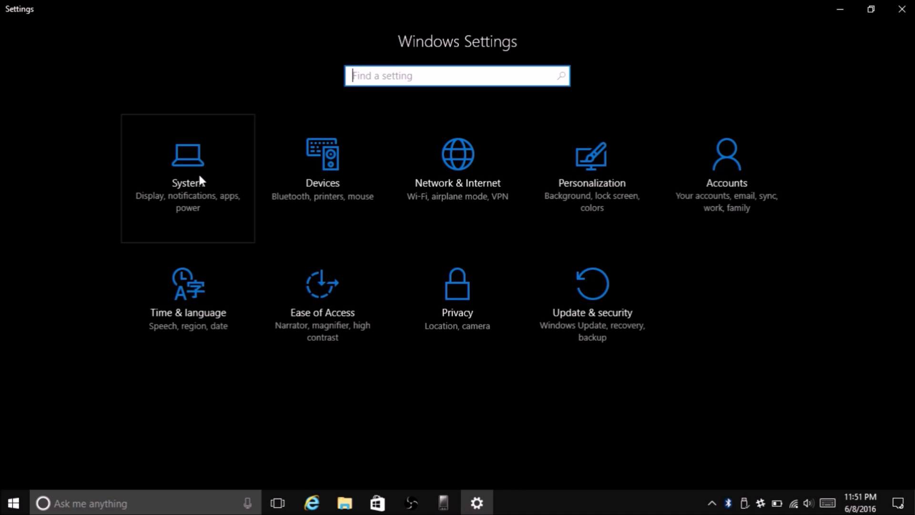
{"action": "left_click", "coordinate": [172, 168]}
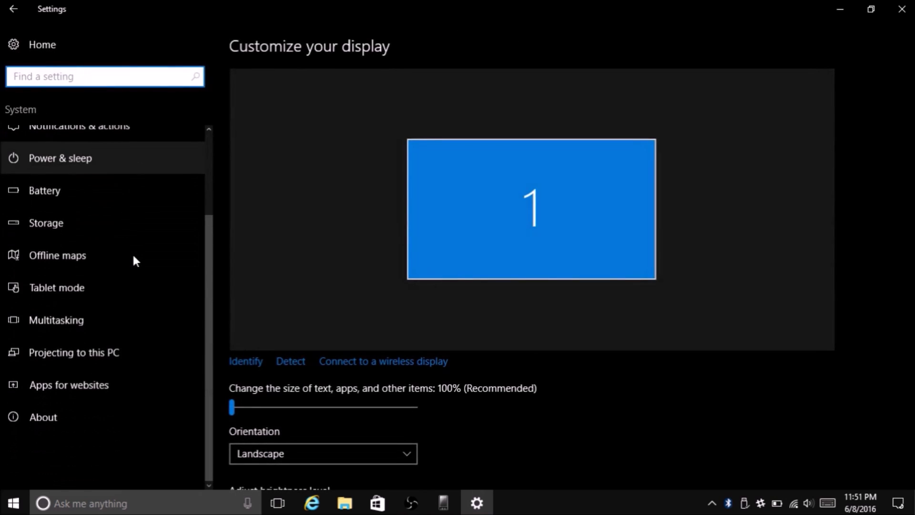
{"action": "scroll", "coordinate": [134, 257], "scroll_direction": "up", "scroll_amount": 2}
{"action": "scroll", "coordinate": [133, 256], "scroll_direction": "down", "scroll_amount": 2}
{"action": "scroll", "coordinate": [133, 256], "scroll_direction": "up", "scroll_amount": 1}
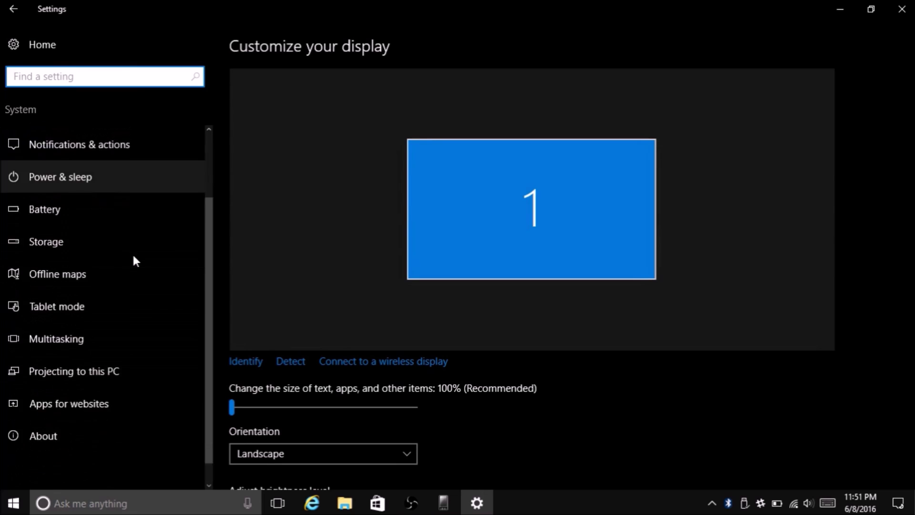
{"action": "scroll", "coordinate": [134, 260], "scroll_direction": "up", "scroll_amount": 2}
{"action": "scroll", "coordinate": [134, 260], "scroll_direction": "down", "scroll_amount": 2}
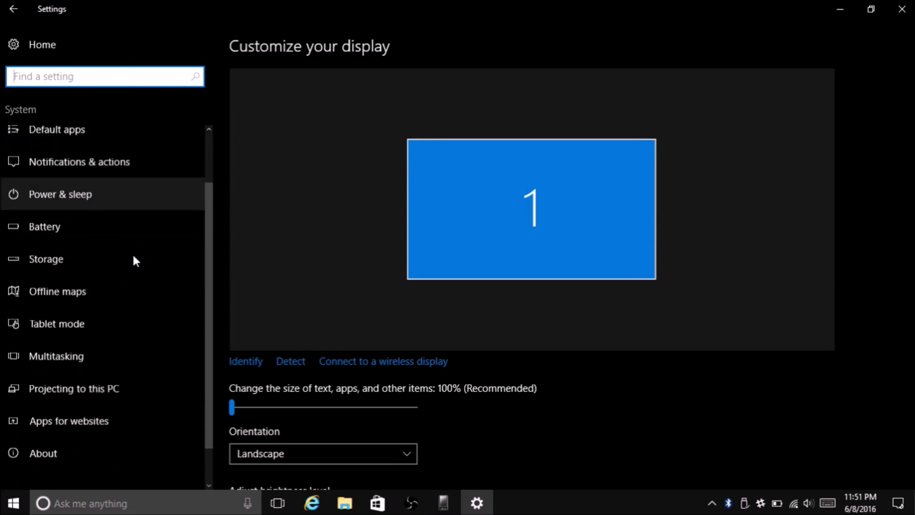
{"action": "scroll", "coordinate": [134, 260], "scroll_direction": "up", "scroll_amount": 2}
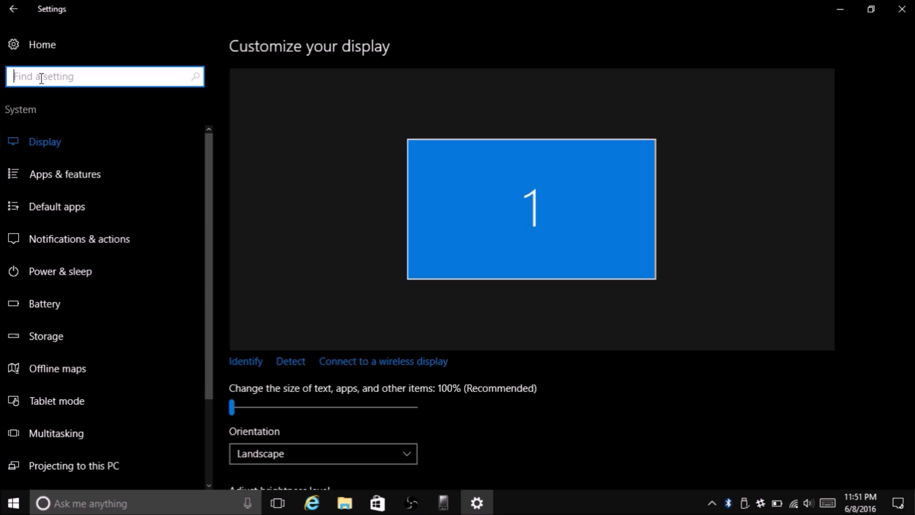
{"action": "left_click", "coordinate": [14, 9]}
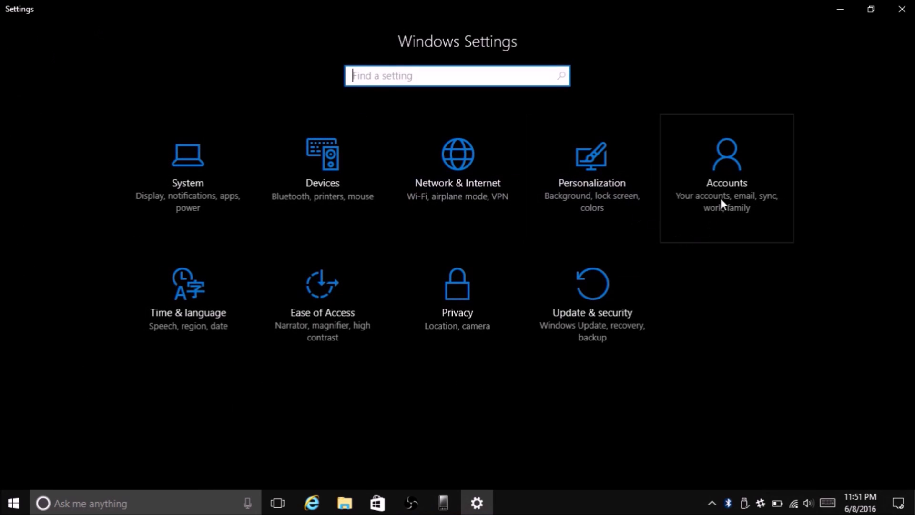
{"action": "left_click", "coordinate": [613, 286]}
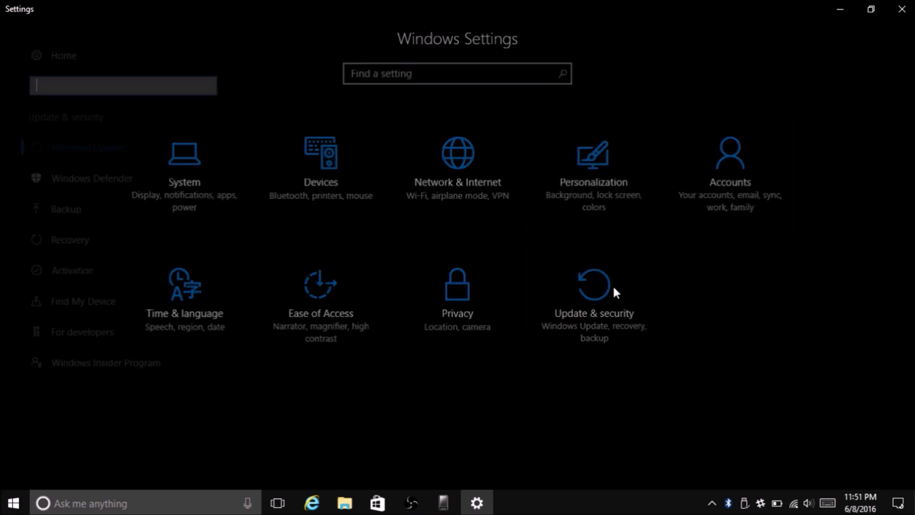
{"action": "left_click", "coordinate": [14, 8]}
{"action": "left_click", "coordinate": [186, 155]}
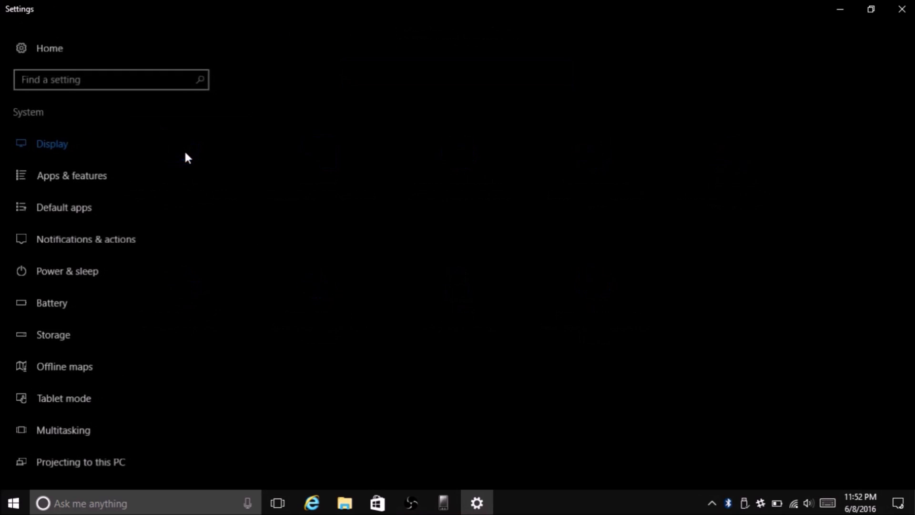
{"action": "left_click", "coordinate": [13, 9]}
{"action": "left_click", "coordinate": [902, 8]}
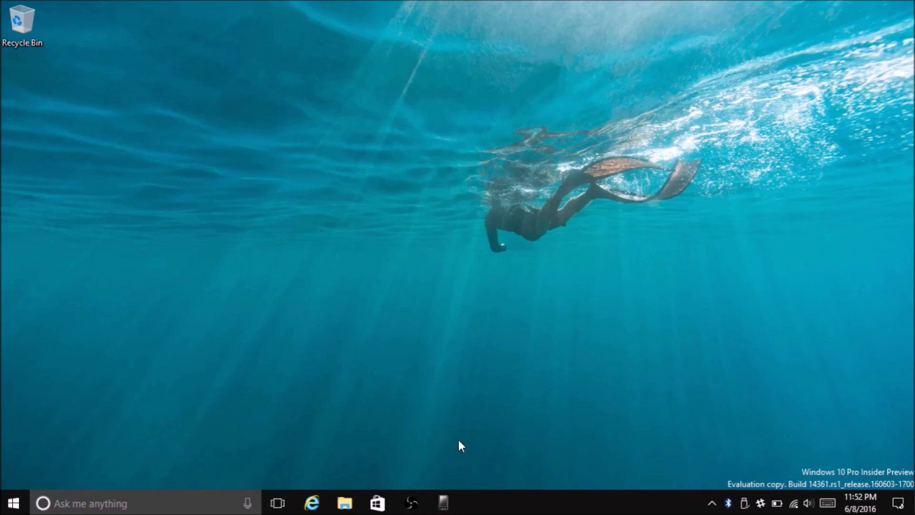
Mirror the Windows Phone Start screen on the PC, then minimize the projection window
{"action": "left_click", "coordinate": [443, 502]}
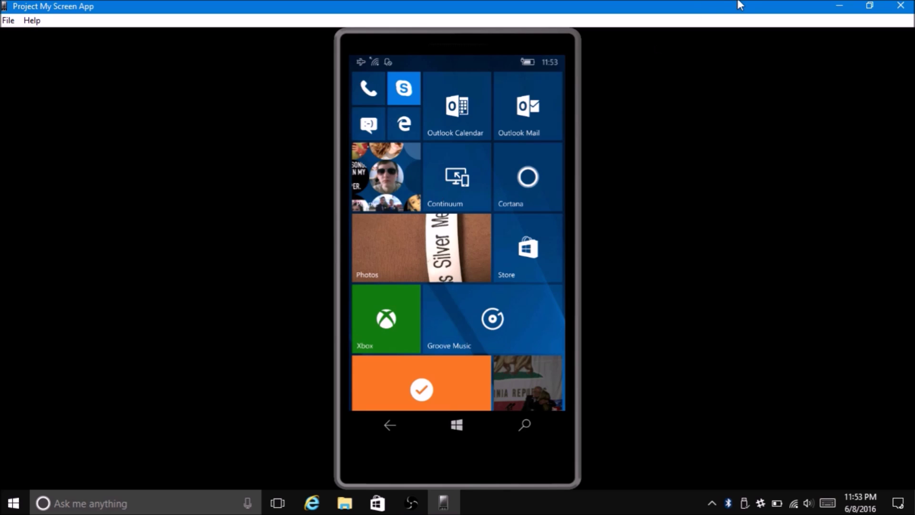
{"action": "left_click", "coordinate": [839, 6]}
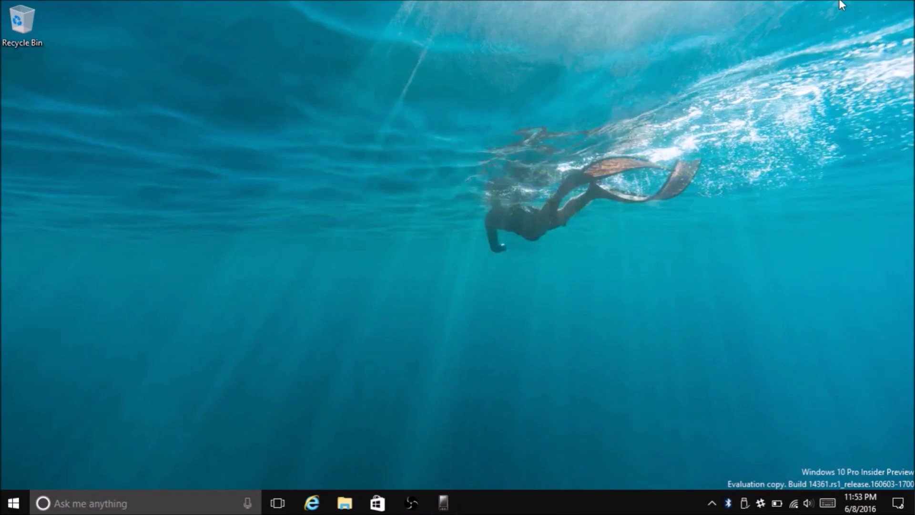